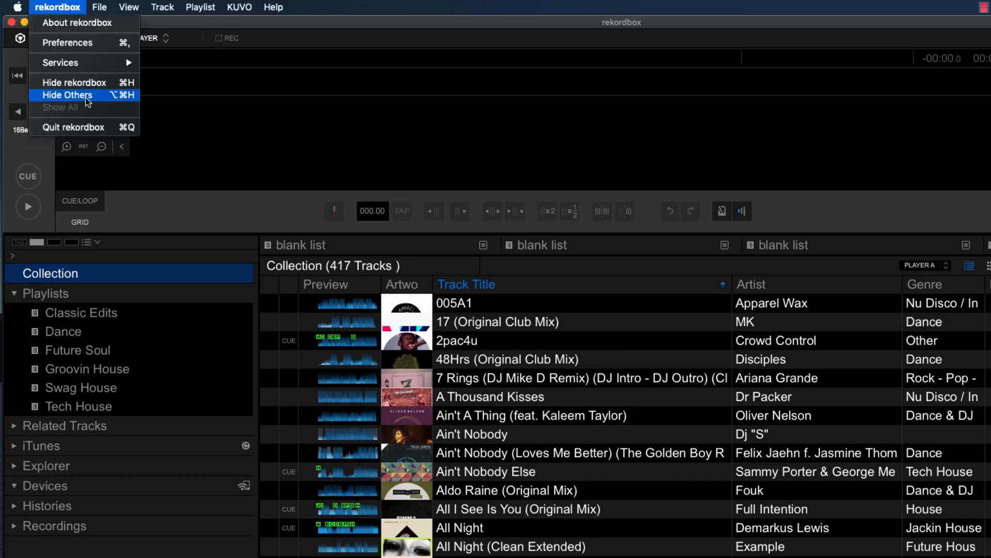
Hide the other applications and open Engine Prime.
left_click(67, 122)
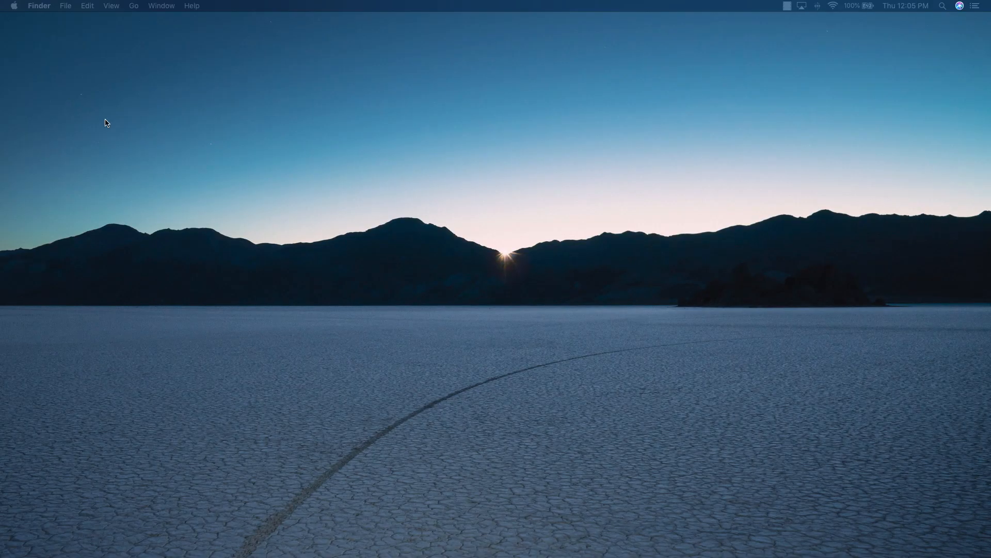
mouse_move(330, 537)
left_click(364, 536)
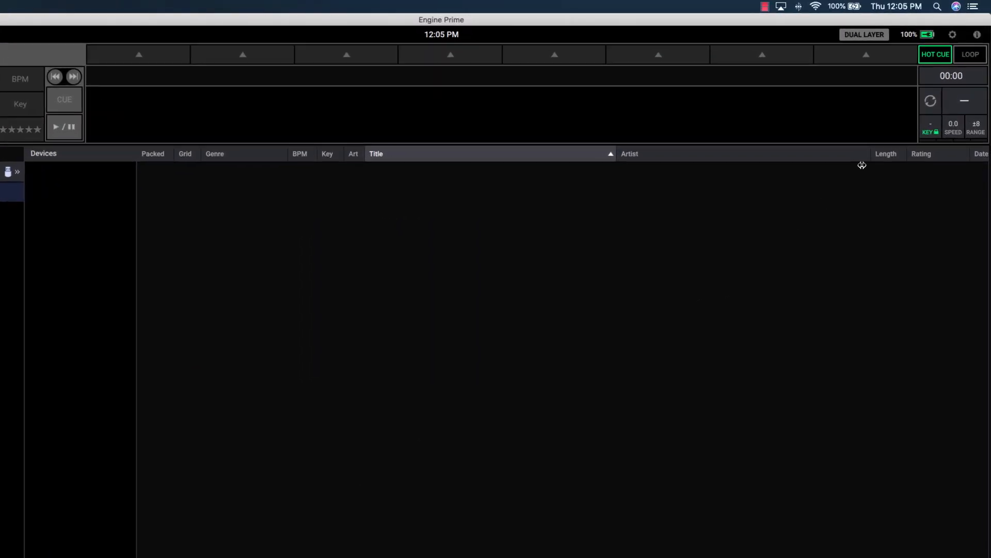
Turn on the Rekordbox Library integration in the Library preferences.
left_click(949, 40)
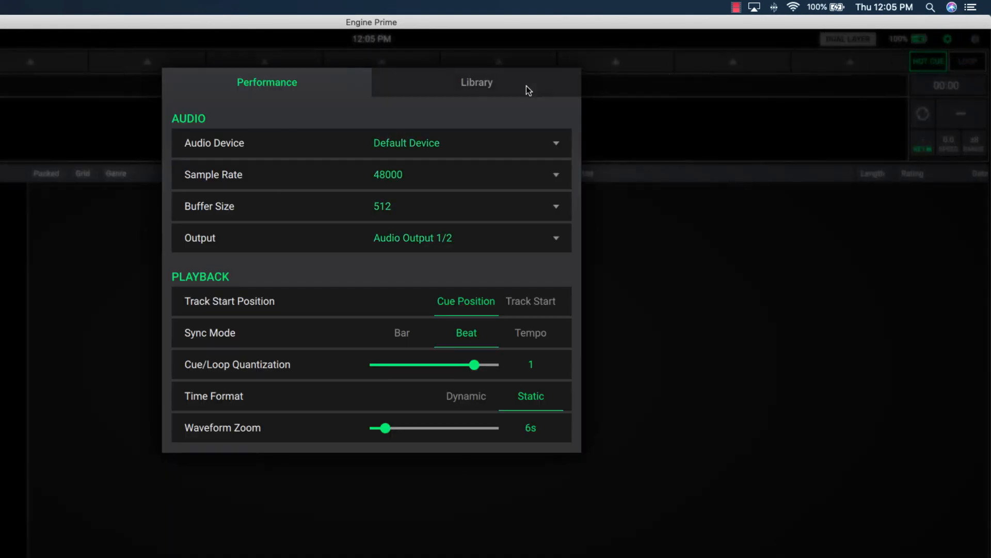
left_click(523, 87)
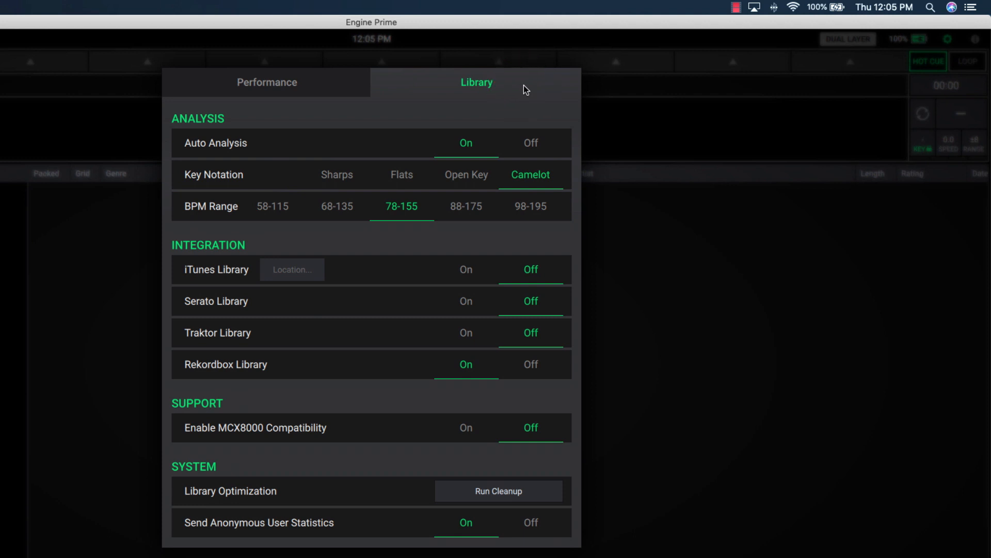
left_click(474, 381)
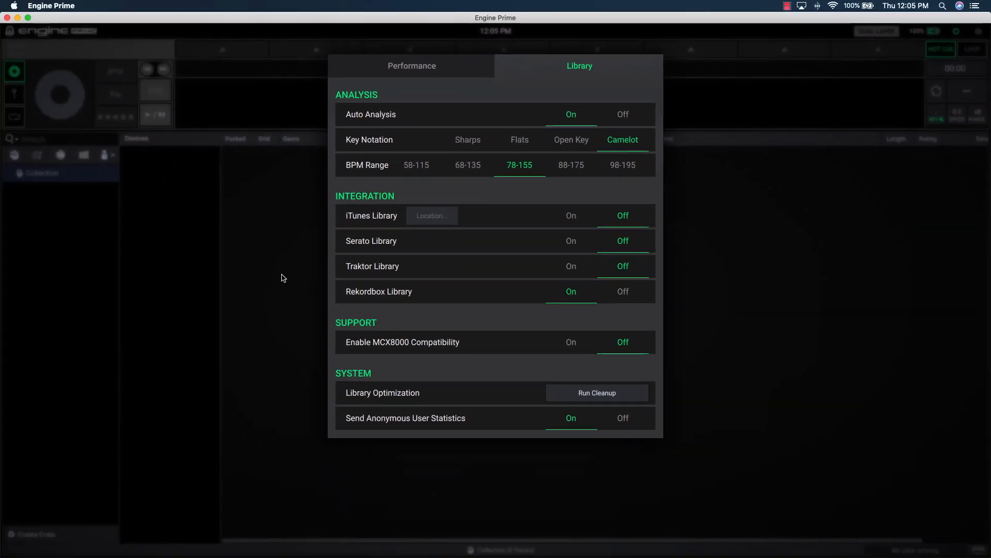
left_click(283, 278)
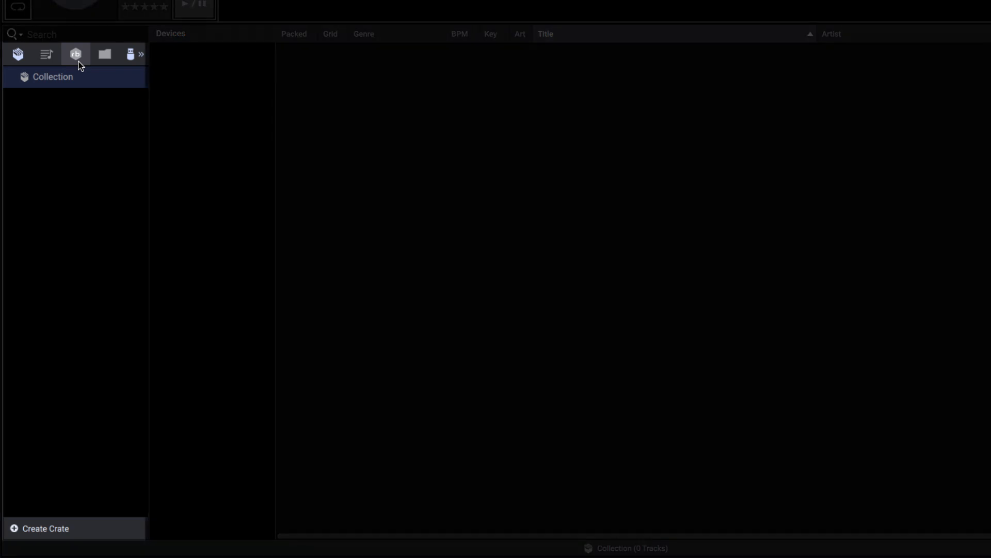
Update the Rekordbox library from the Rekordbox.xml file in Documents.
left_click(79, 61)
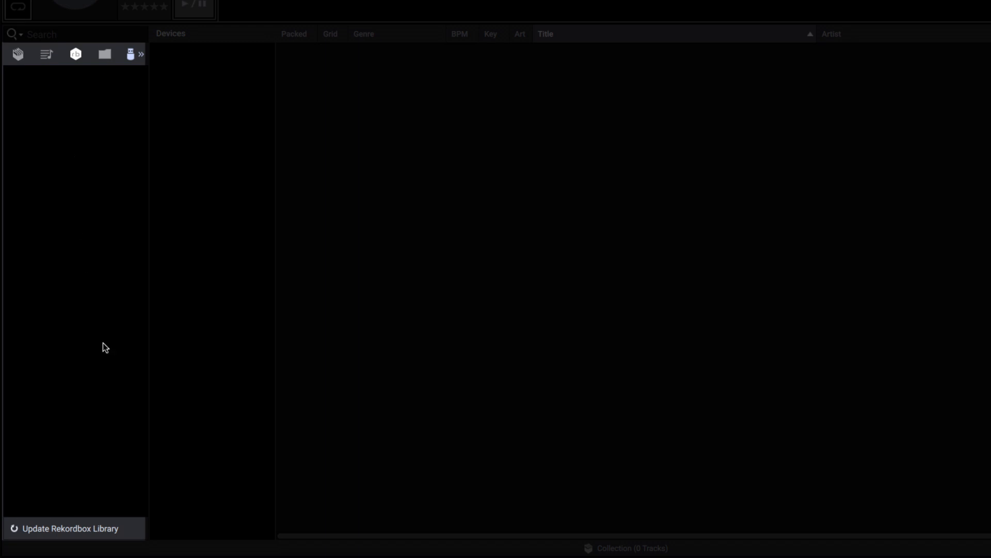
left_click(135, 529)
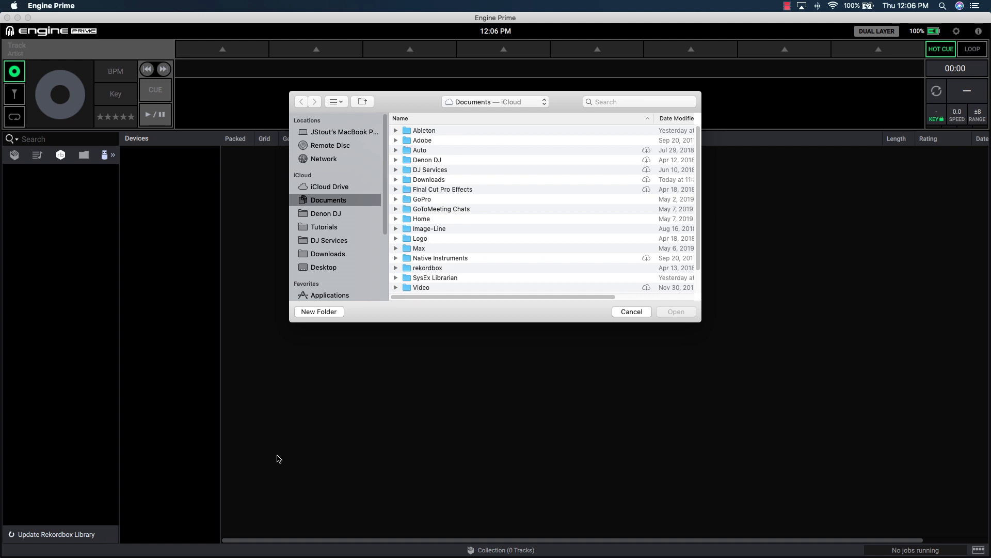
scroll(613, 255, "down", 3)
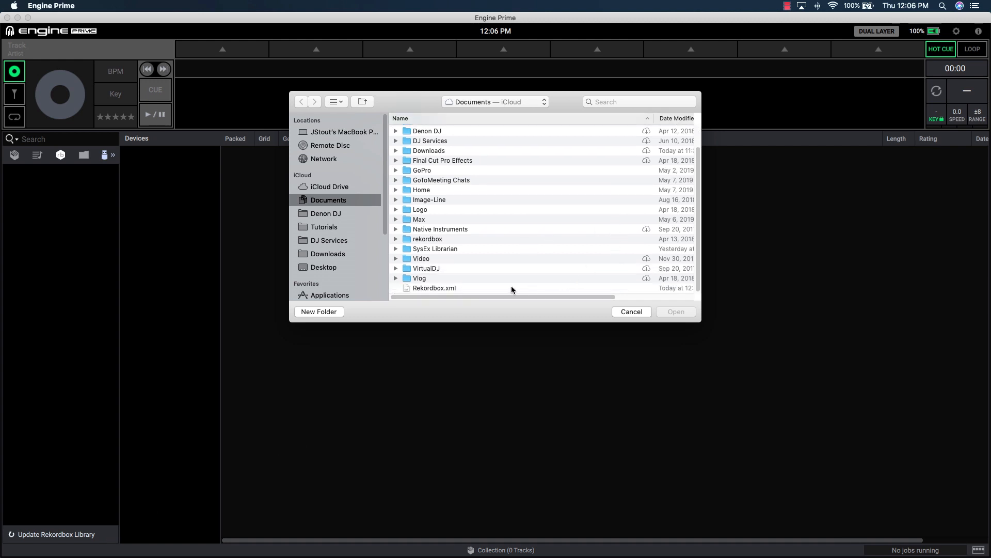
left_click(512, 288)
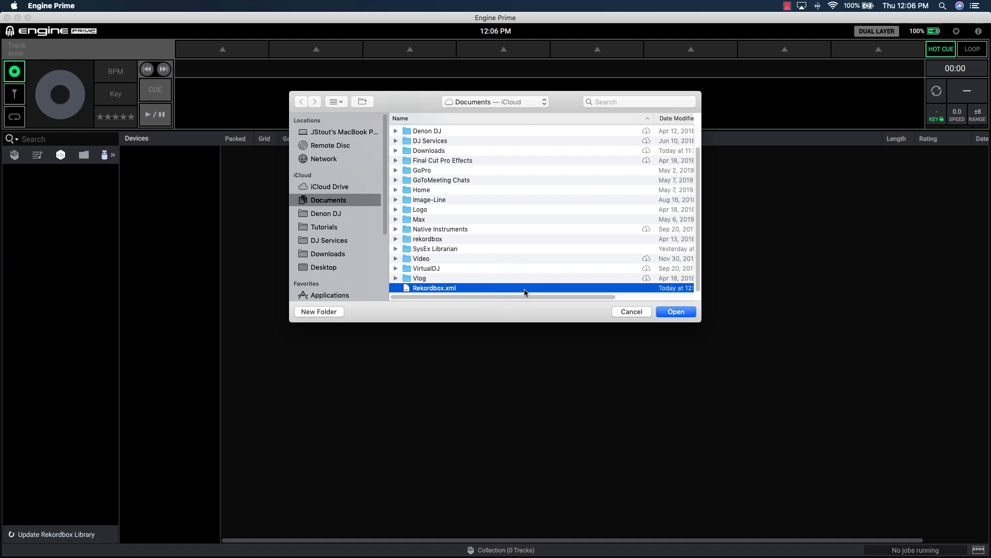
left_click(678, 312)
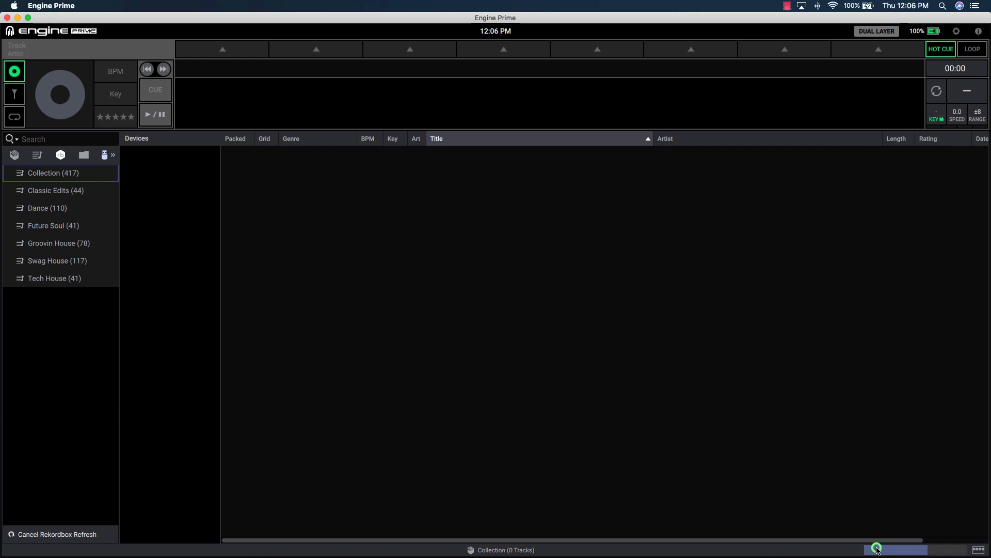
Check the job monitor and browse the imported Rekordbox collection and playlists.
left_click(874, 548)
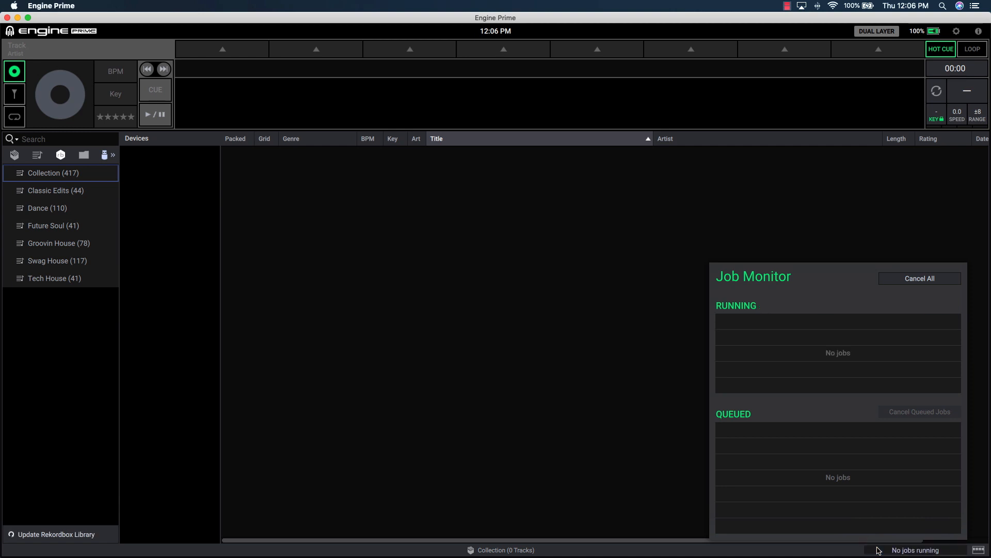
left_click(584, 403)
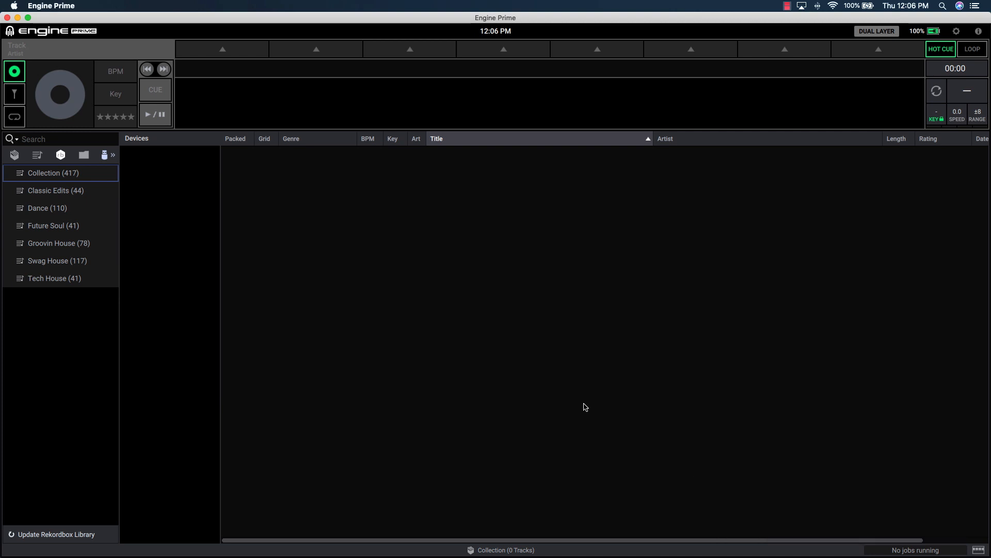
left_click(82, 176)
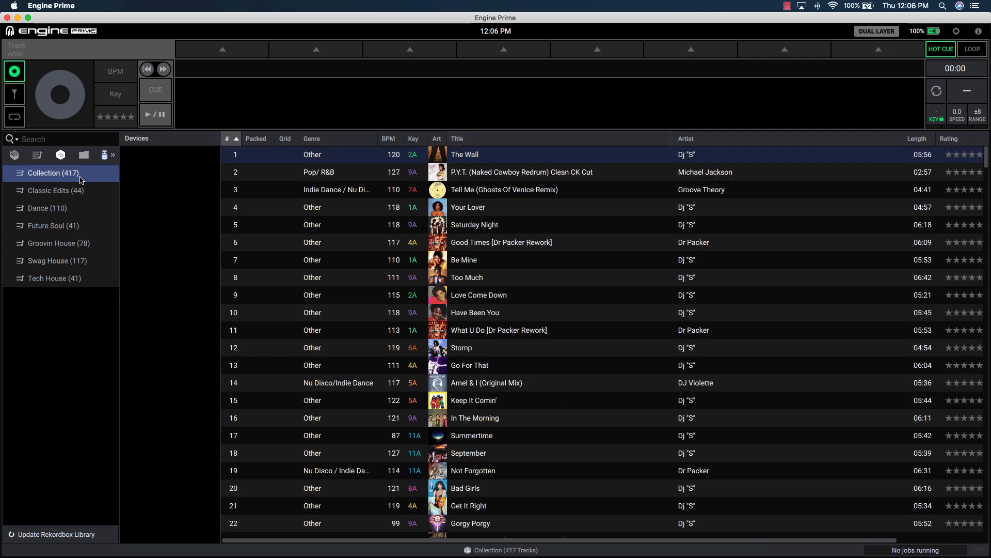
left_click(81, 190)
left_click(77, 208)
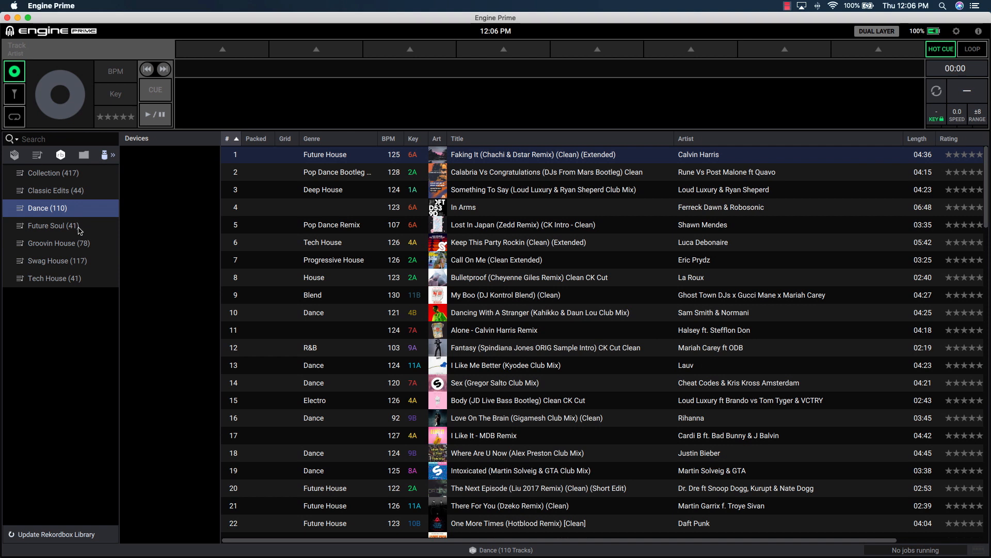
left_click(80, 228)
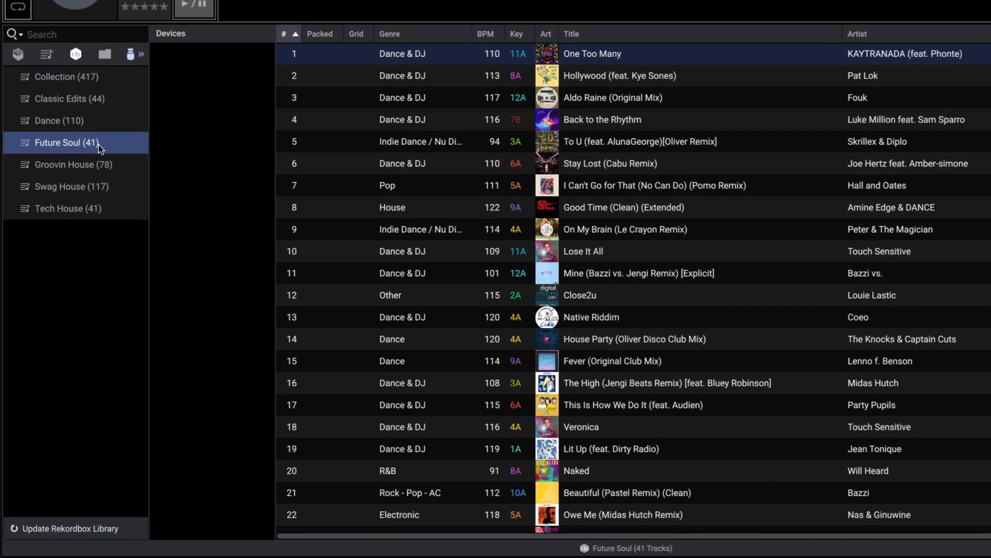
Drag the Future Soul playlist into the Engine library collection.
left_click_drag(99, 148, 37, 114)
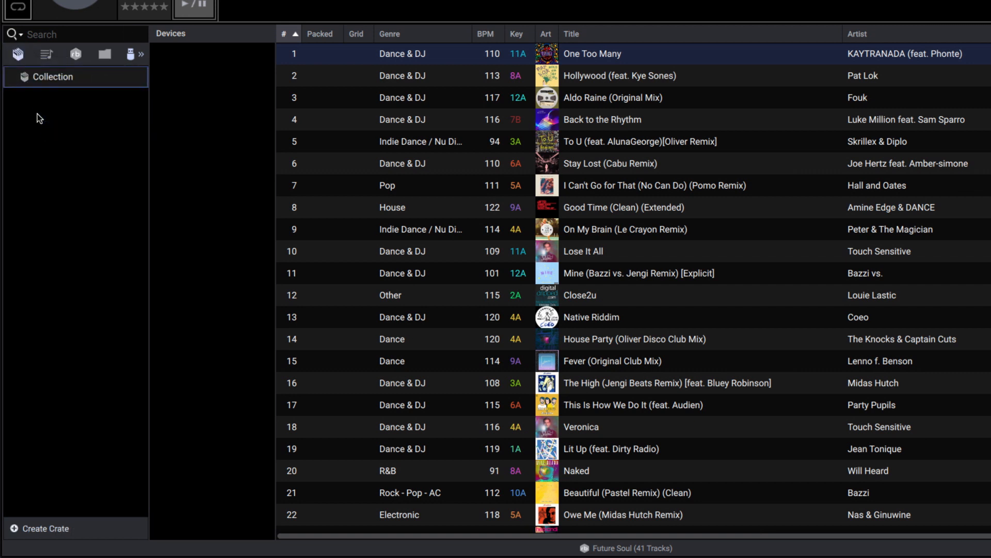
left_click(67, 77)
left_click(75, 54)
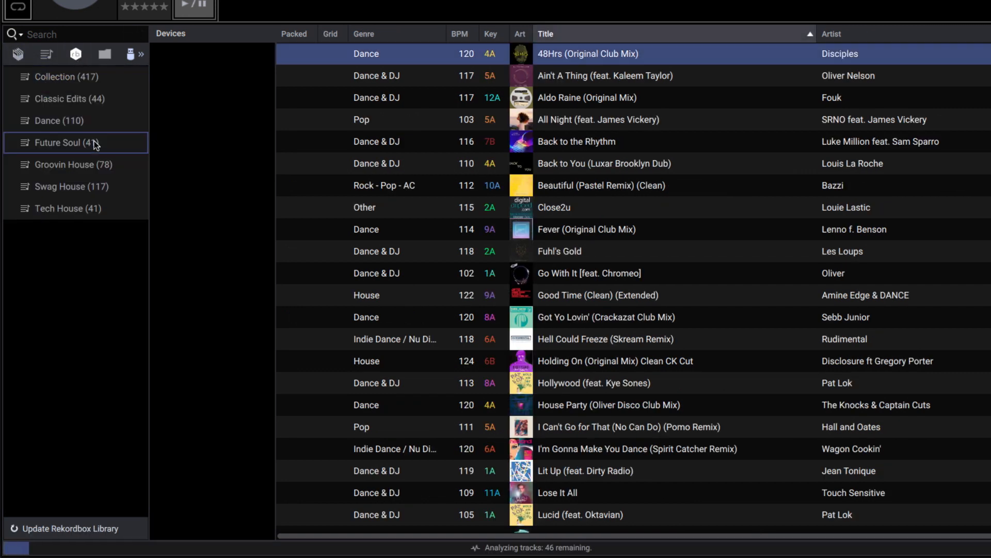
Import the Groovin House playlist as a playlist and as a crate.
left_click(97, 164)
right_click(98, 165)
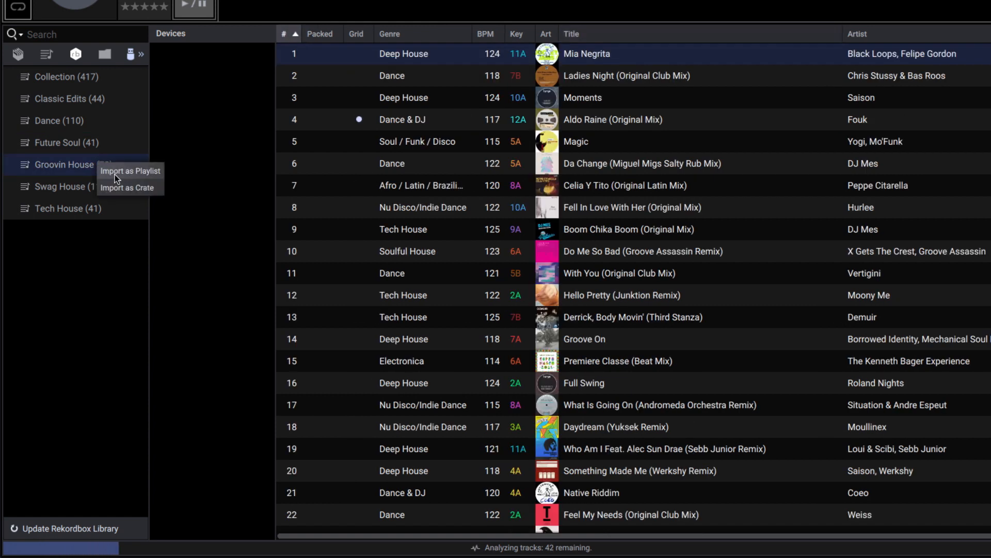
left_click(115, 172)
right_click(103, 169)
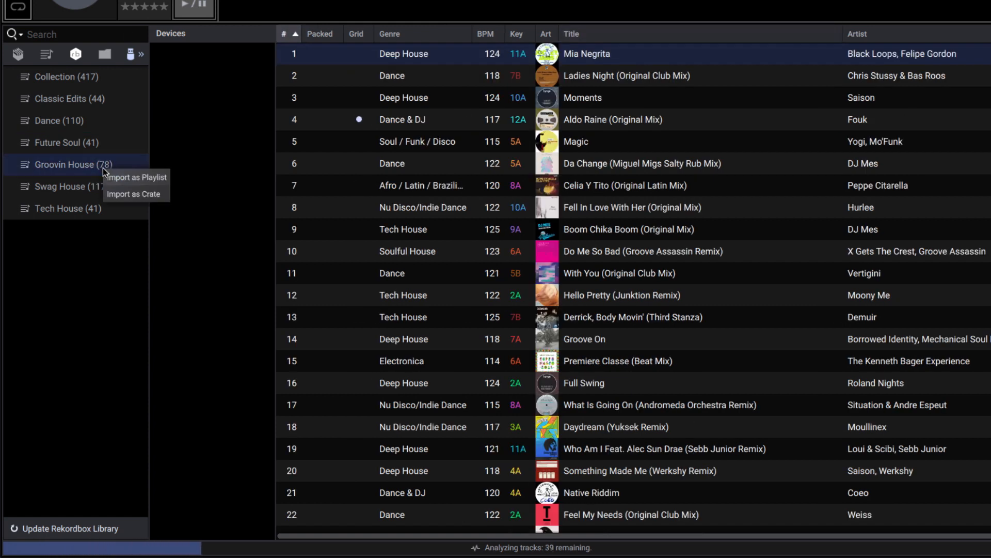
left_click(132, 194)
Import the Future Soul playlist as a crate.
left_click(87, 148)
right_click(98, 152)
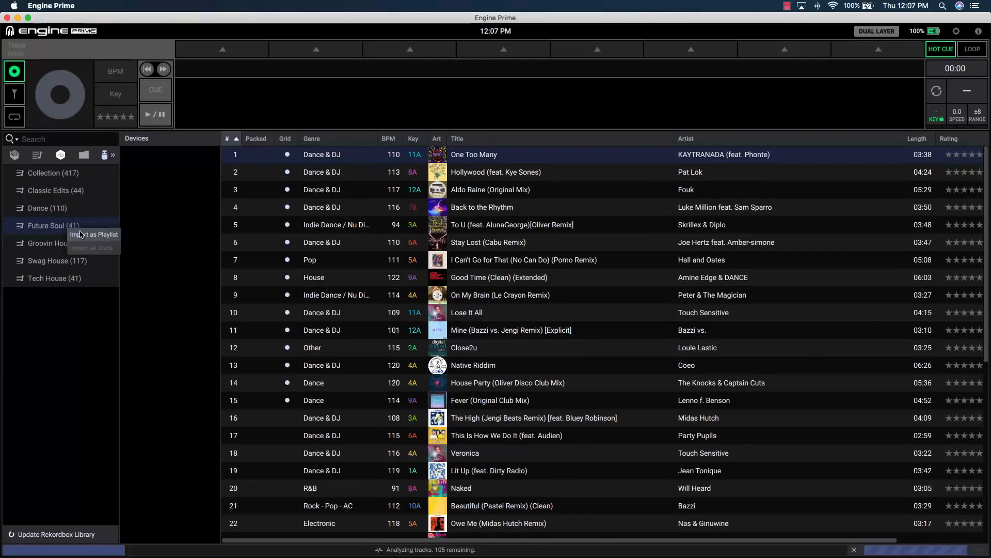
left_click(80, 234)
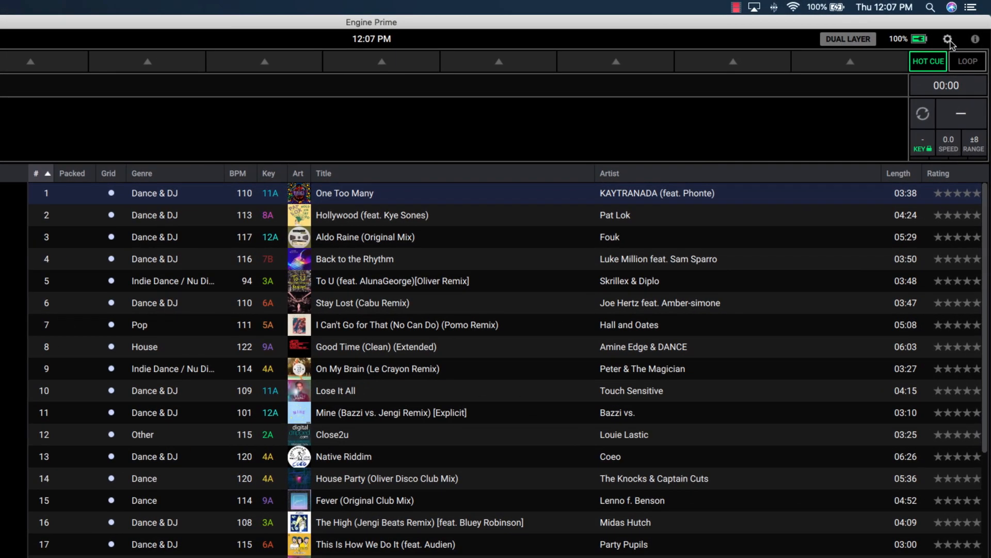
Review the Library preferences.
left_click(949, 40)
left_click(546, 81)
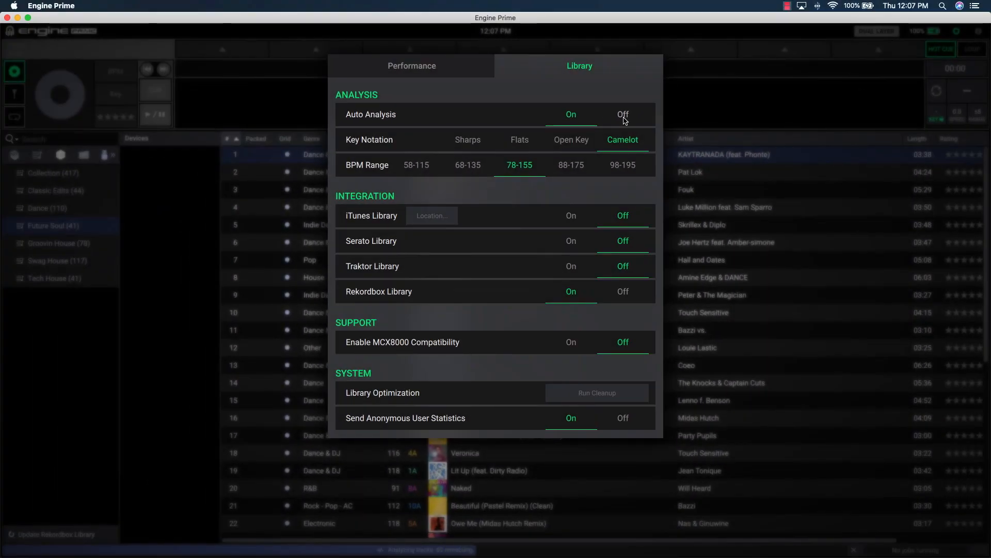
left_click(178, 192)
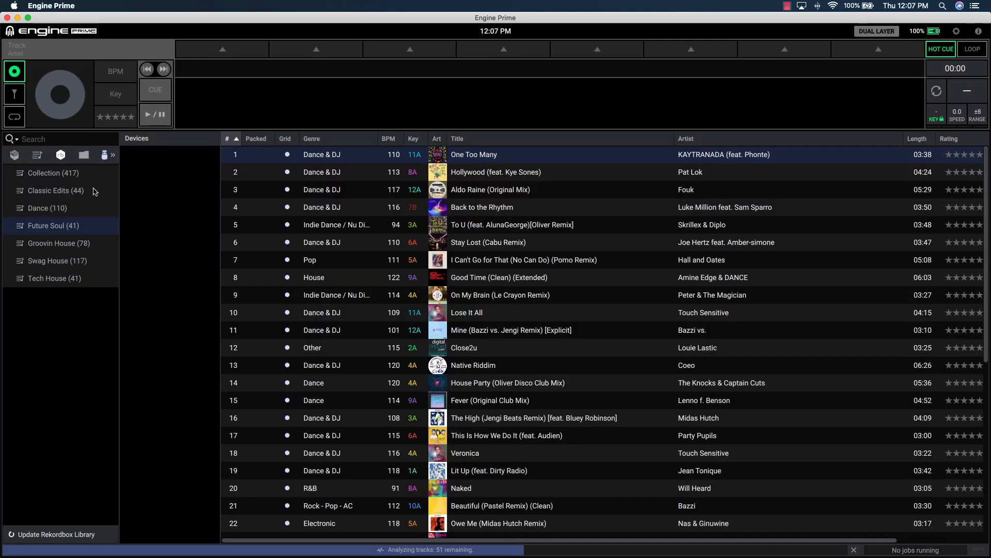
Open the Future Soul crate and load Back to the Rhythm onto the deck.
left_click(14, 156)
left_click(72, 192)
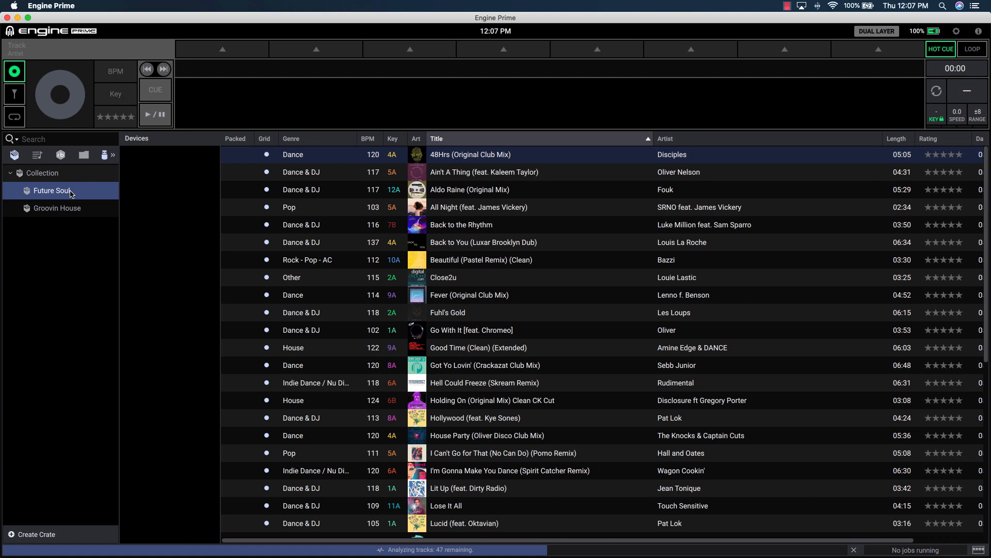
double_click(480, 225)
left_click_drag(482, 227, 527, 105)
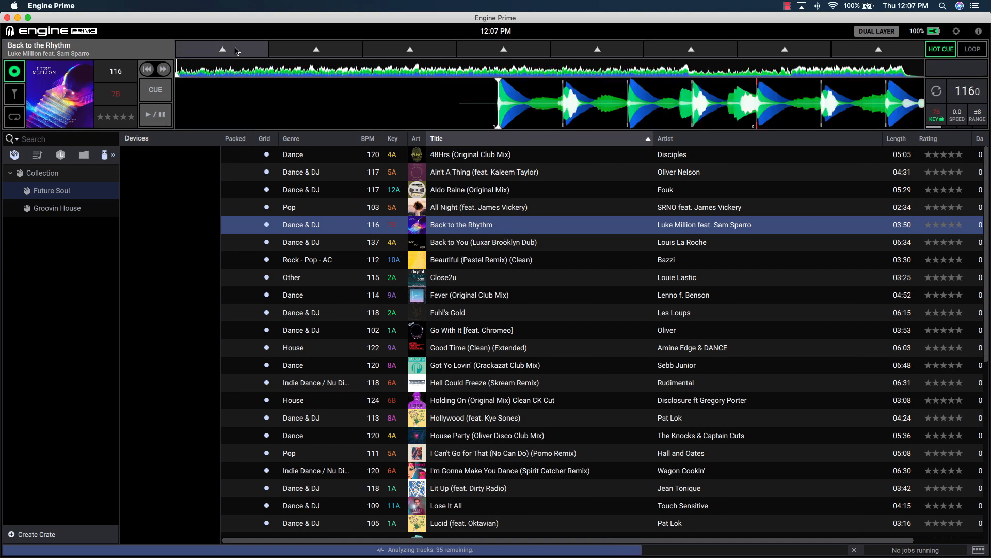
Set hot cue 1 at the track start and set the beat jump size to 16.
left_click(236, 50)
left_click(16, 119)
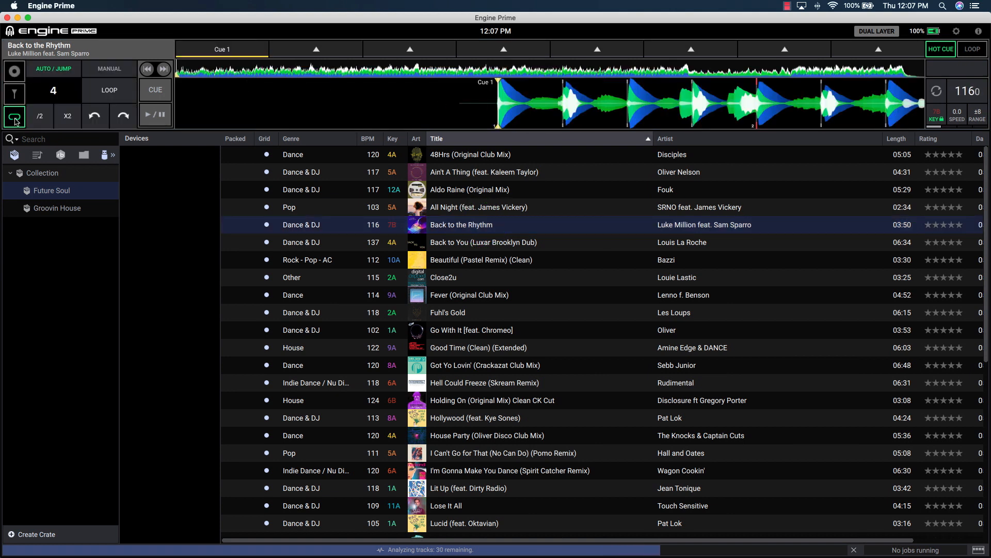
left_click(66, 119)
left_click(65, 119)
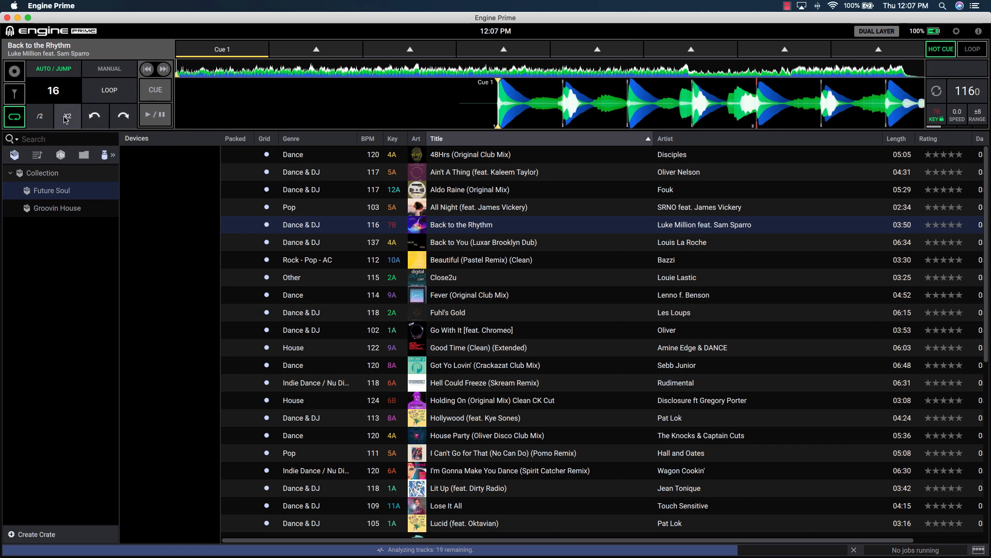
Jump forward through the track and set hot cues 2 and 3 at successive beat jumps.
left_click(124, 118)
left_click(316, 50)
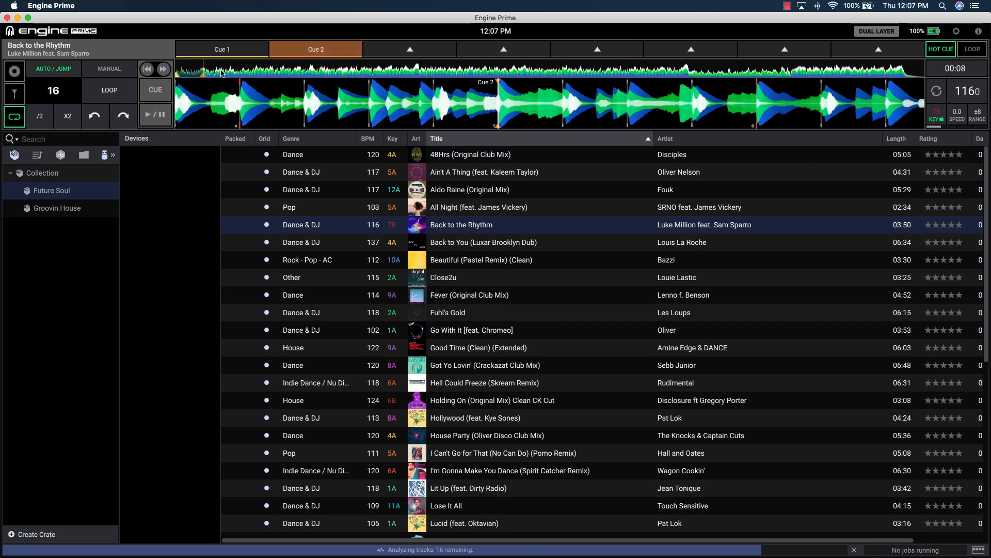
left_click(121, 117)
left_click(122, 116)
left_click(382, 54)
Rename hot cue 3 to Mix In.
right_click(396, 54)
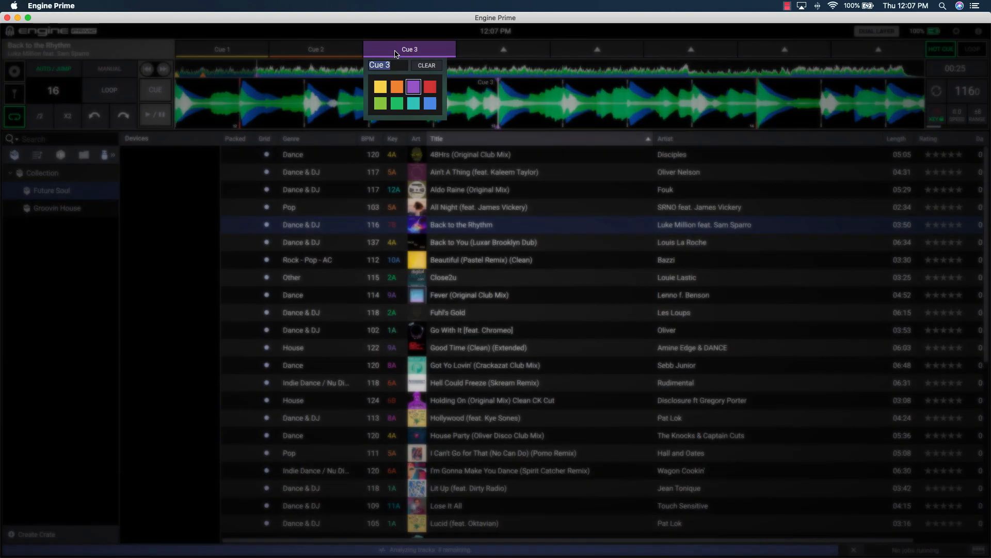
type("Mix In")
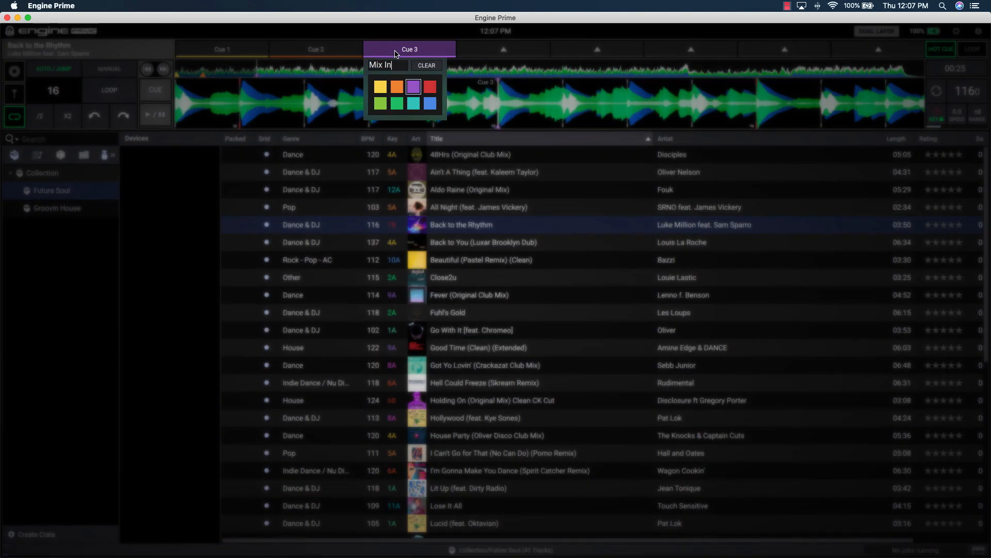
key("Return")
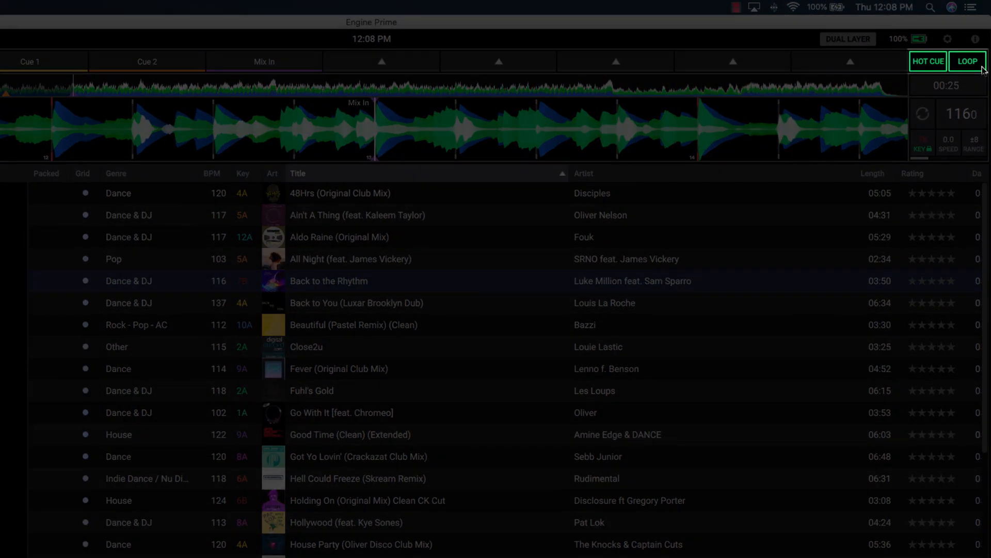
Save a 16-beat loop to the first loop pad and colour it orange.
left_click(980, 66)
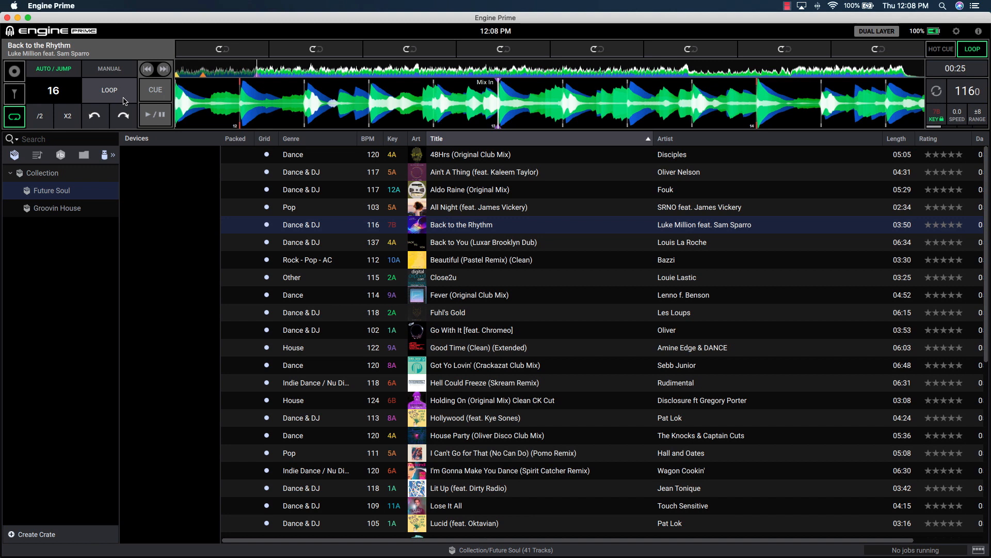
left_click(124, 99)
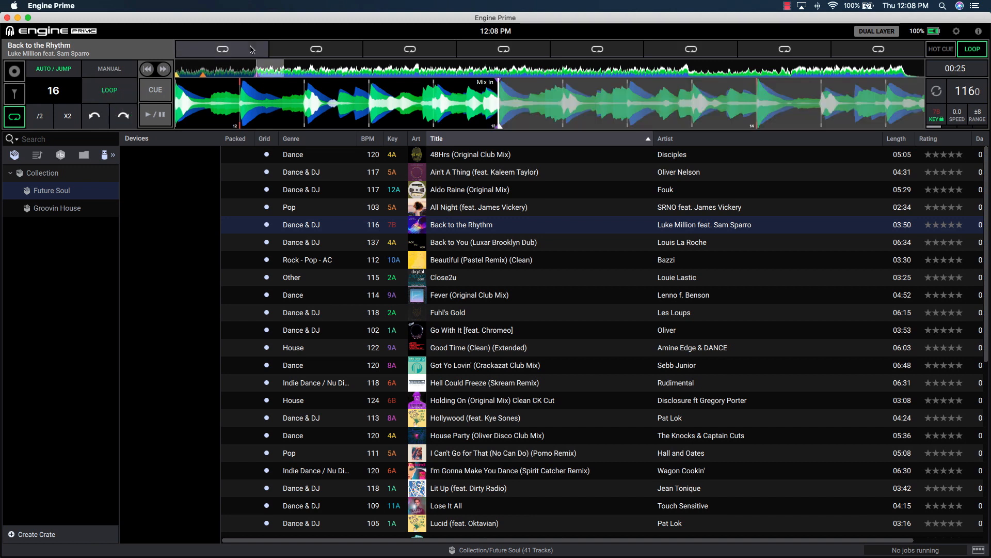
left_click(251, 50)
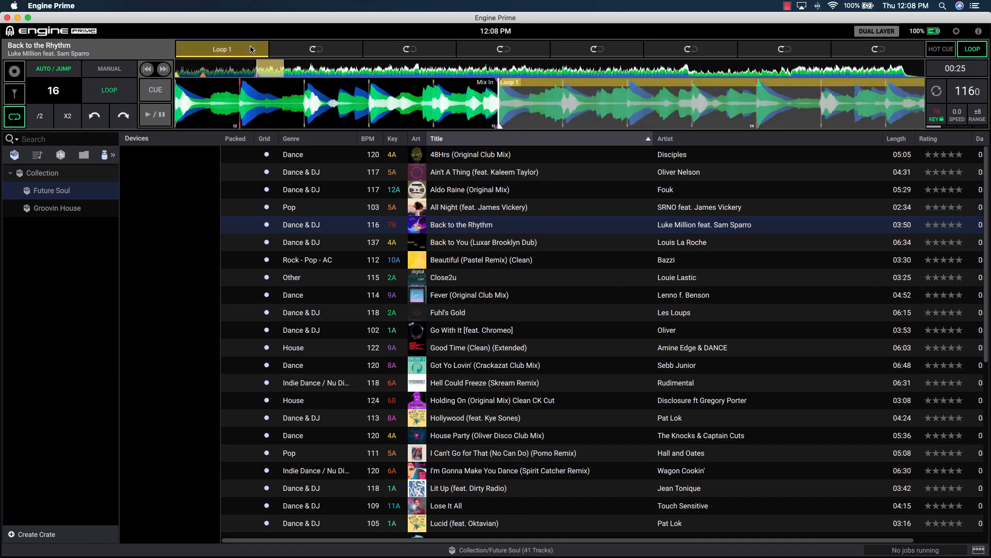
right_click(250, 49)
left_click(209, 87)
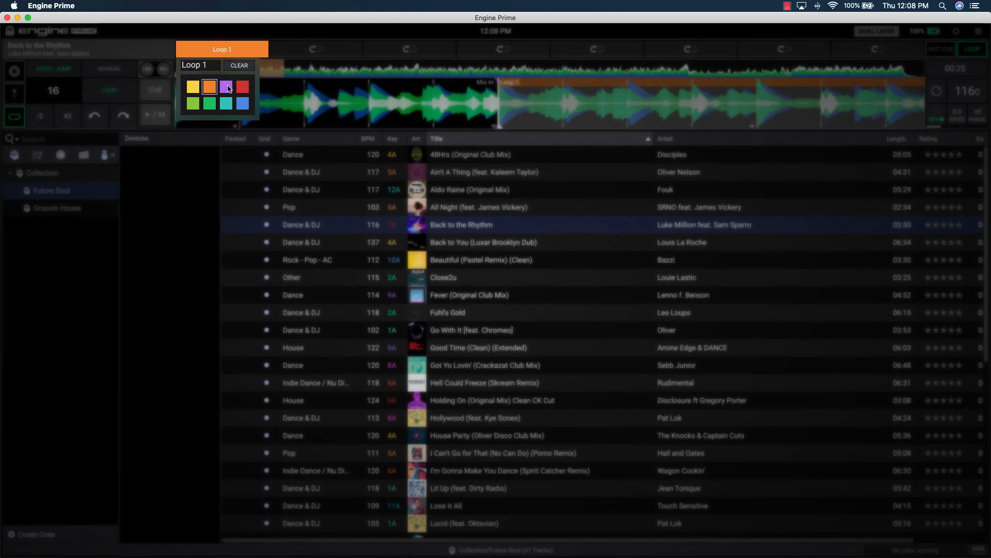
Recolour the first saved loop green and close the loop colour picker.
left_click(228, 89)
left_click(242, 87)
left_click(193, 103)
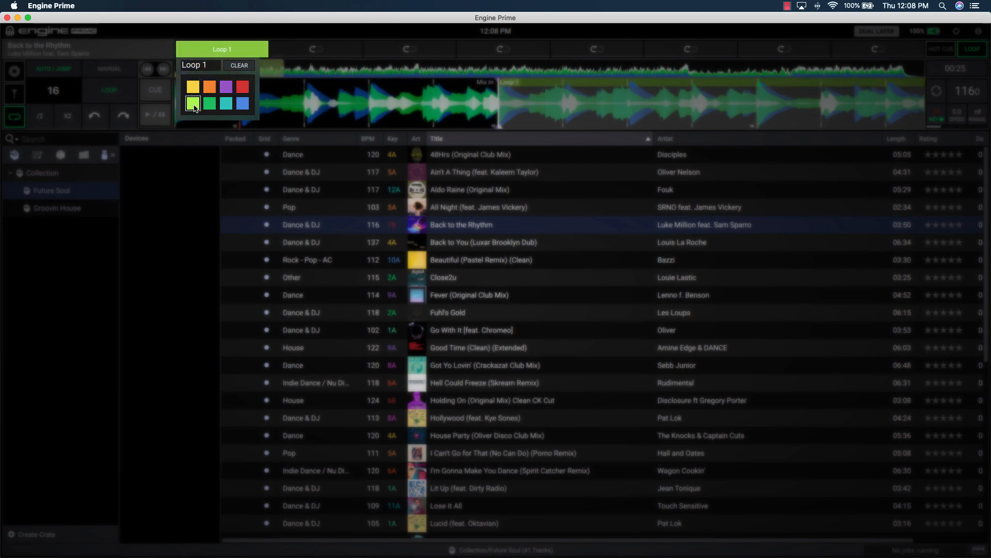
left_click(205, 129)
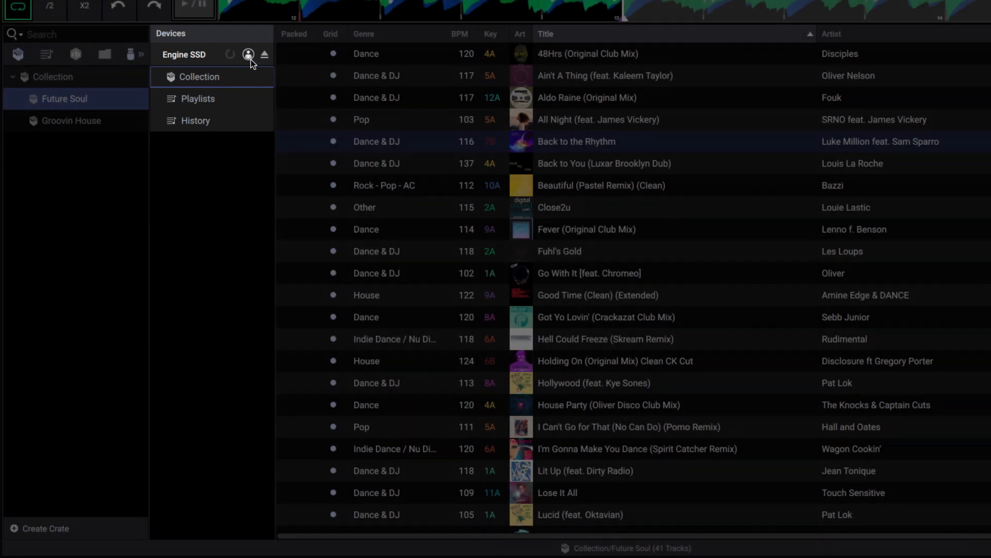
Open the Engine SSD's player preferences and review its playback and library settings before closing them.
left_click(250, 57)
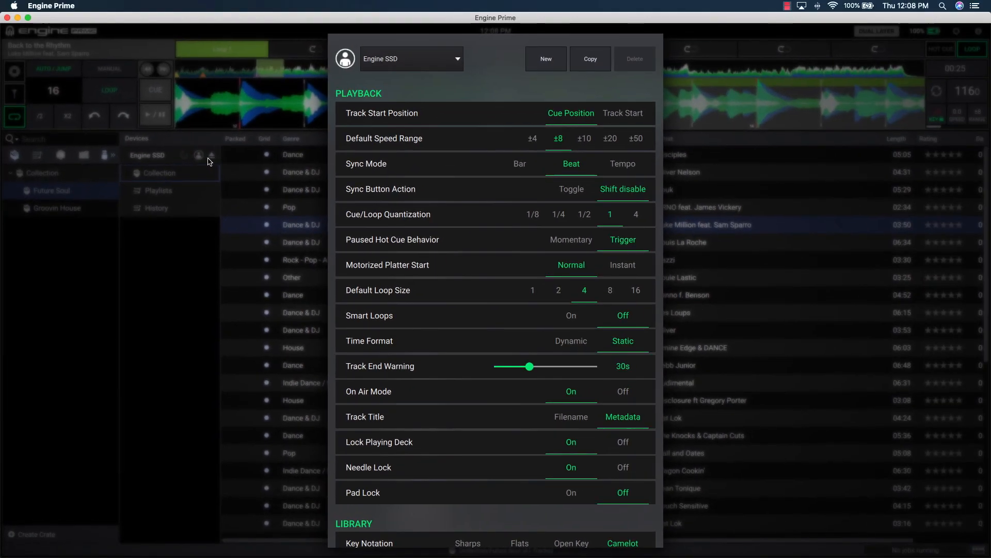
scroll(480, 208, "down", 5)
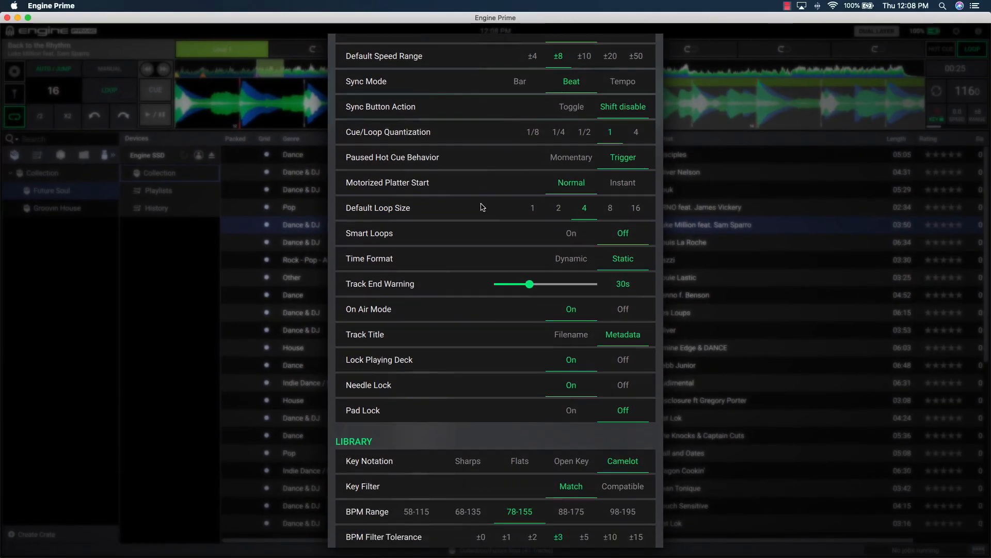
scroll(481, 207, "down", 4)
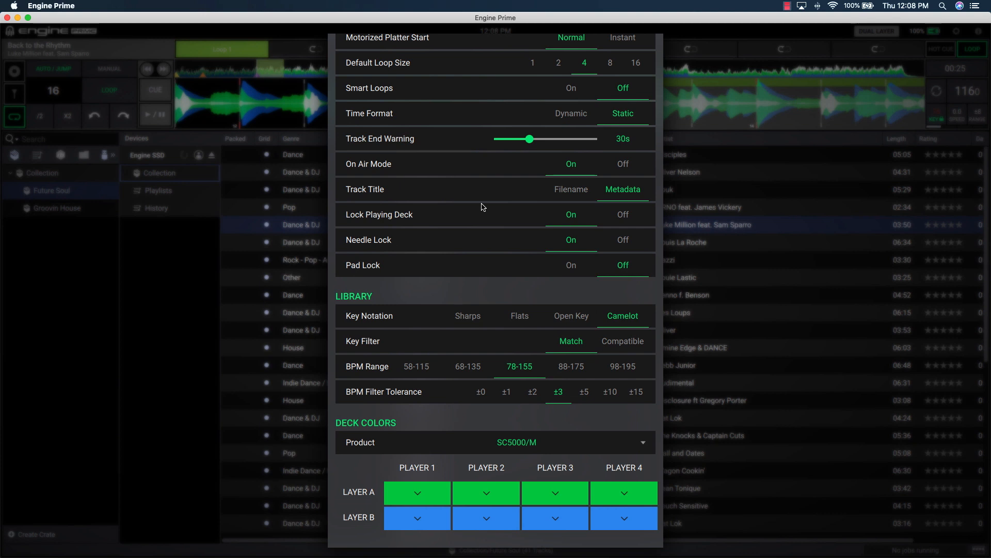
scroll(482, 207, "up", 3)
scroll(482, 207, "up", 5)
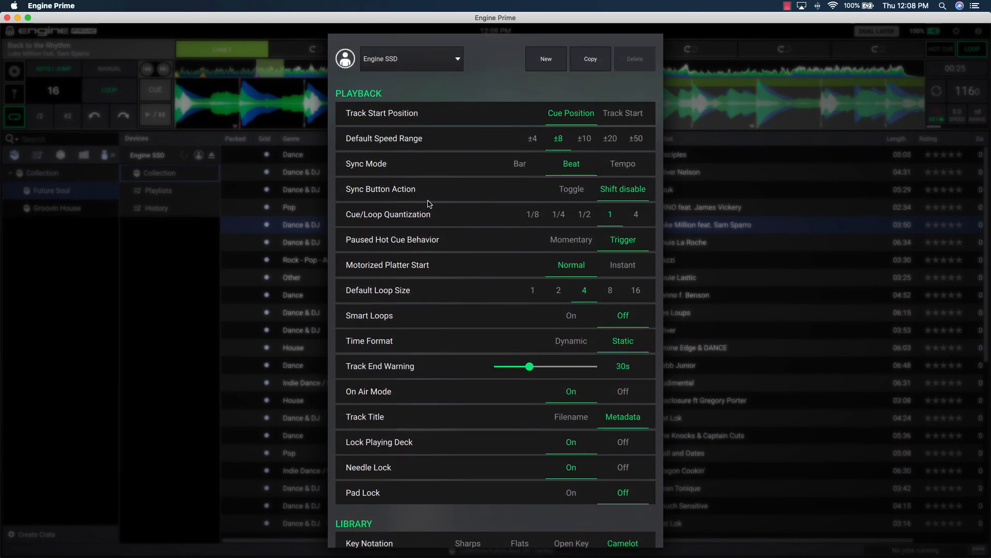
left_click(215, 171)
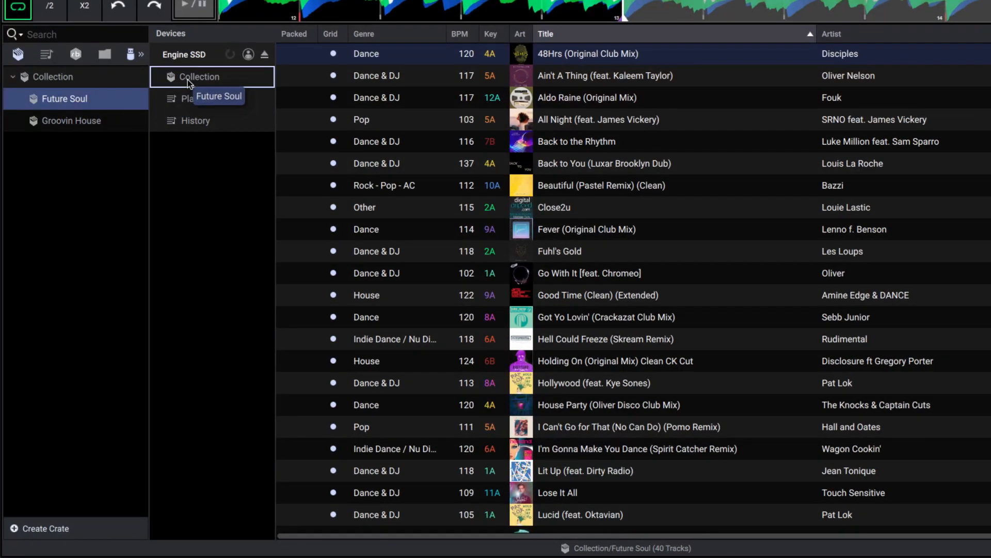
Copy the Future Soul and Groovin House crates onto the Engine SSD's collection.
left_click_drag(73, 122, 200, 80)
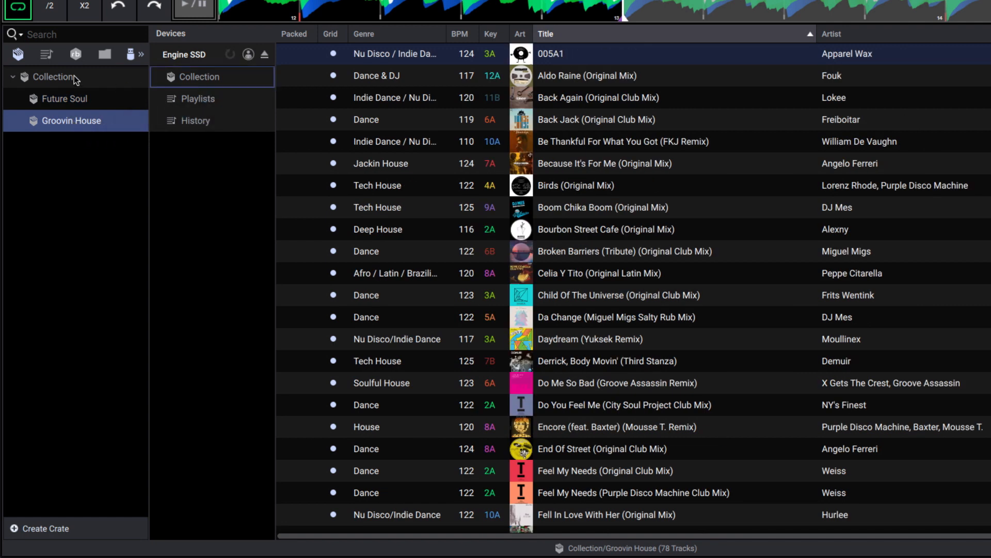
left_click(47, 58)
left_click_drag(64, 82, 179, 103)
left_click(69, 98)
left_click_drag(69, 98, 179, 103)
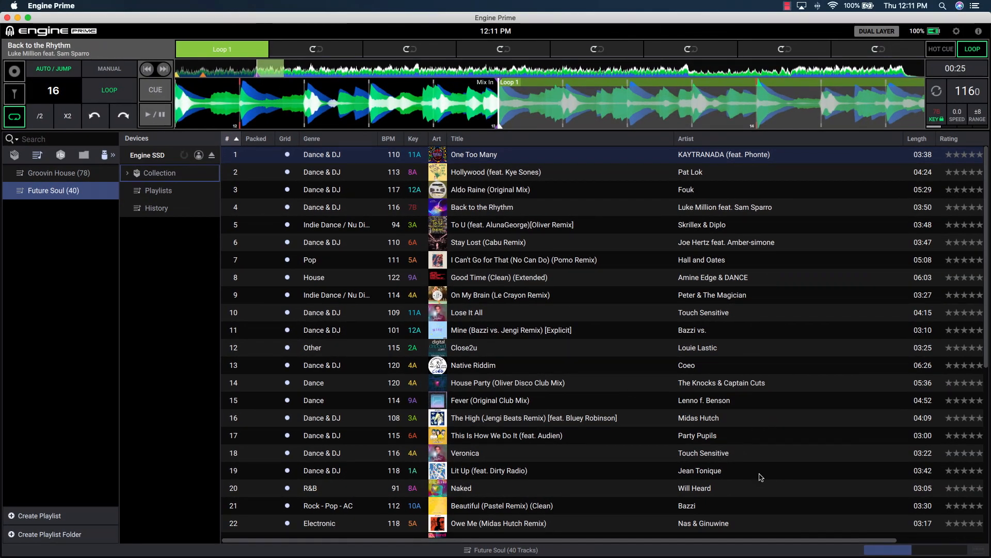
Check the job monitor for the copy progress, then eject the Engine SSD drive.
left_click(869, 552)
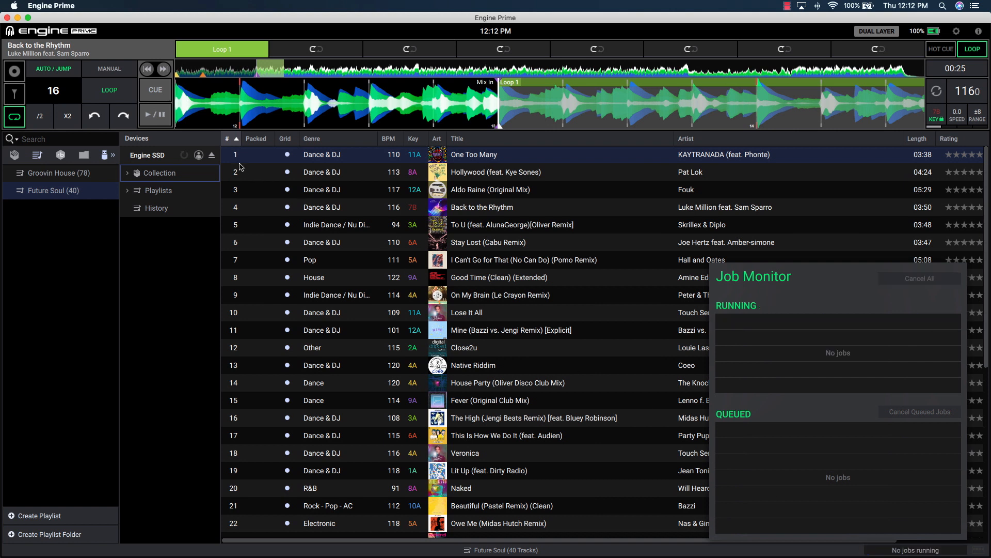
left_click(212, 156)
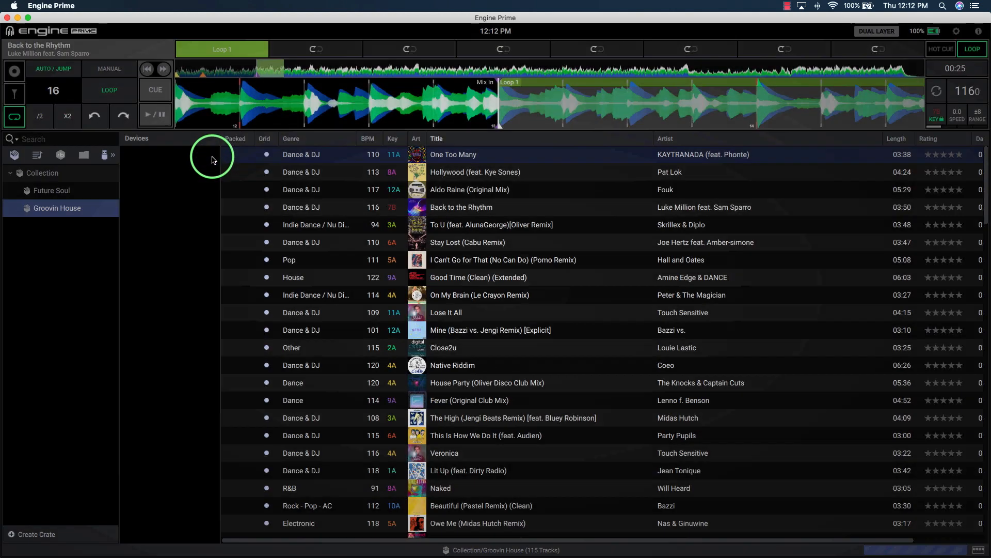